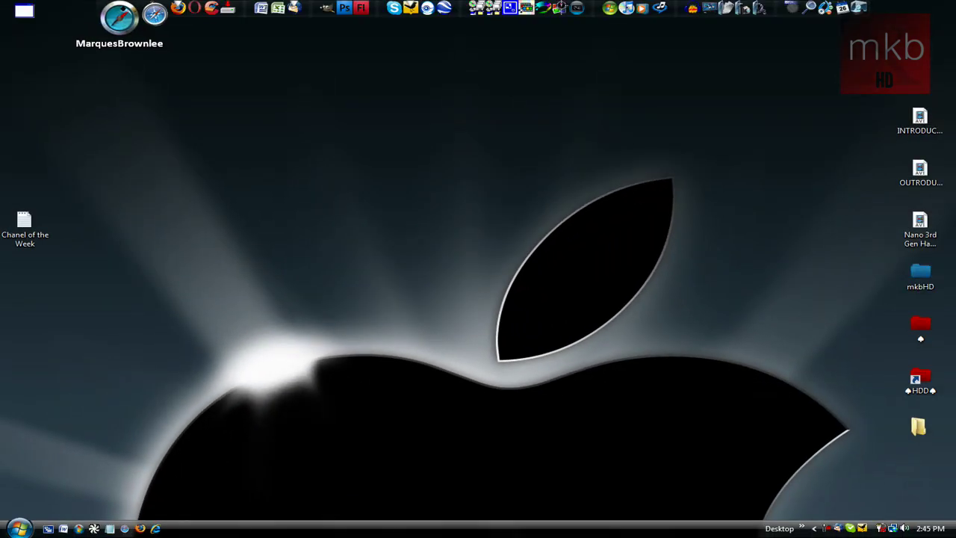
Launch Safari and search Google for 'iconart' from the home page
click(120, 16)
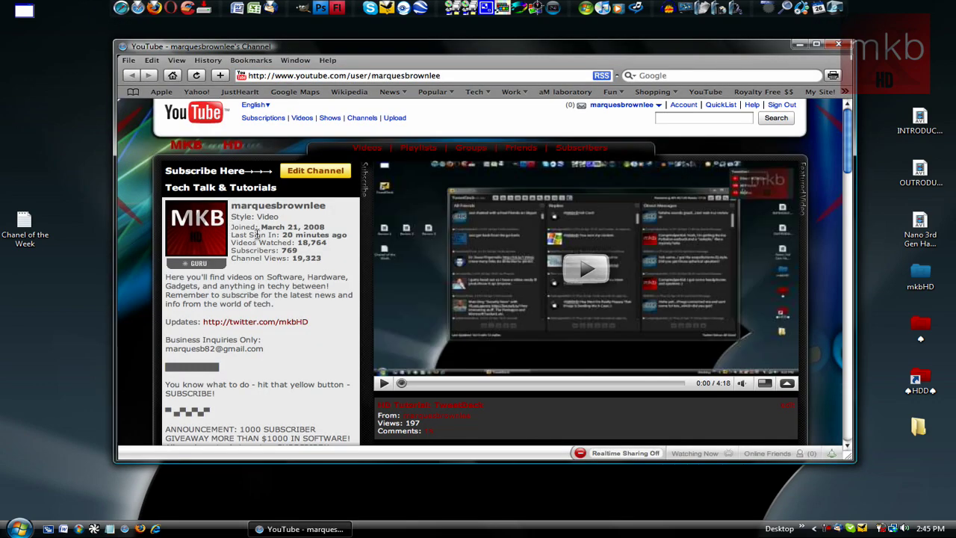
click(179, 76)
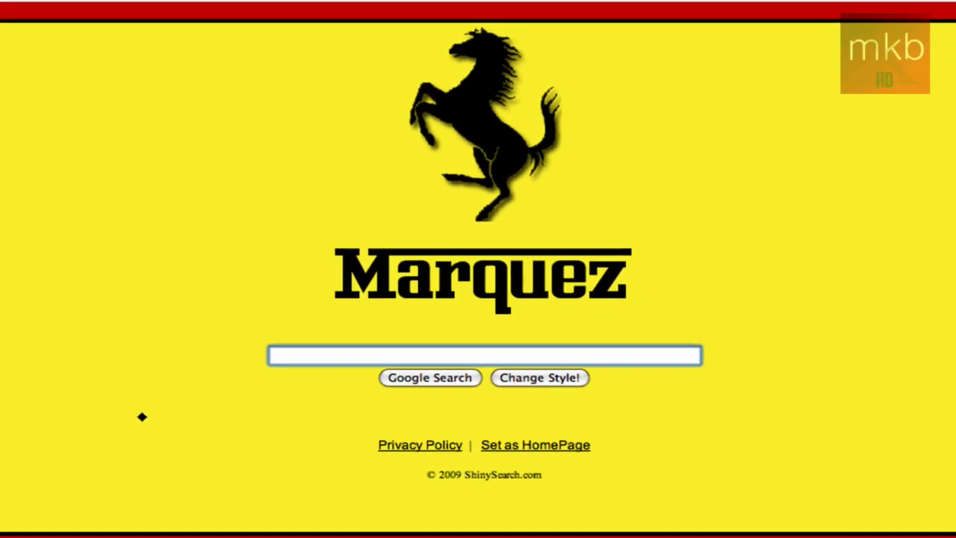
text(iconart)
key(Return)
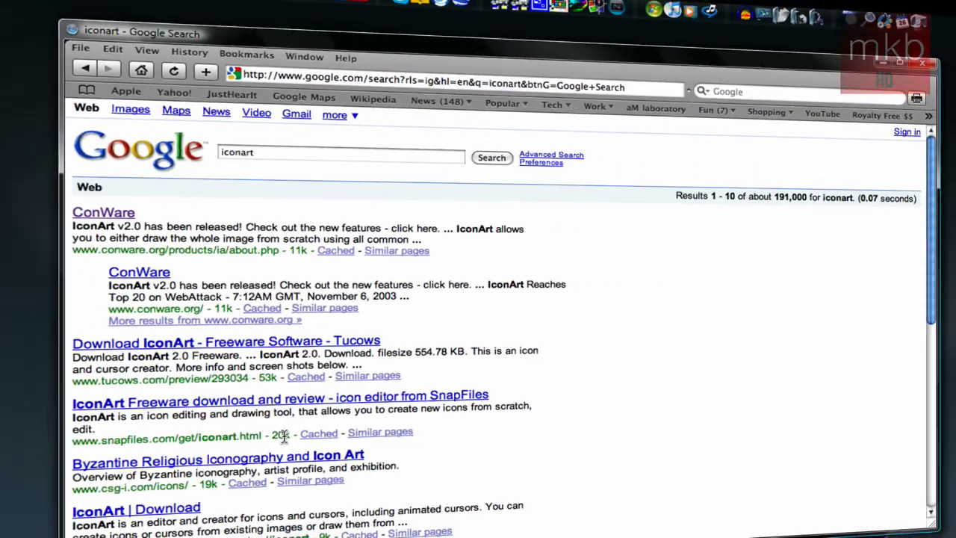
Open the ConWare IconArt result and scroll down to its features and Download link
click(97, 216)
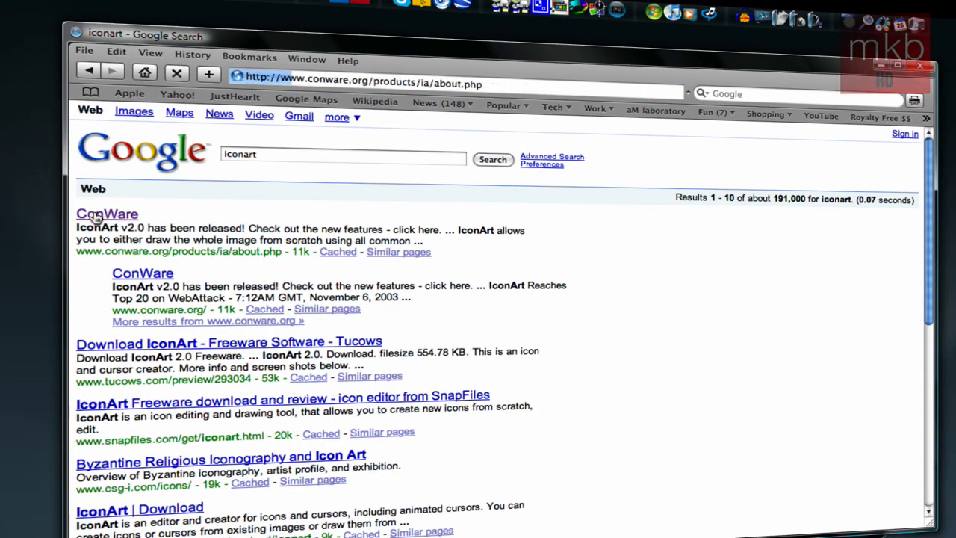
scroll(542, 233, down, 2)
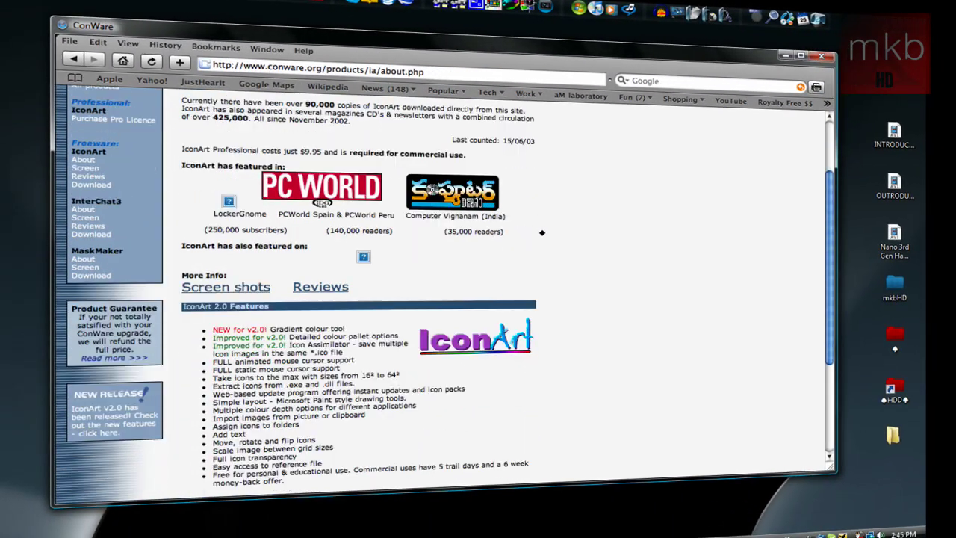
scroll(545, 230, down, 3)
scroll(551, 228, down, 2)
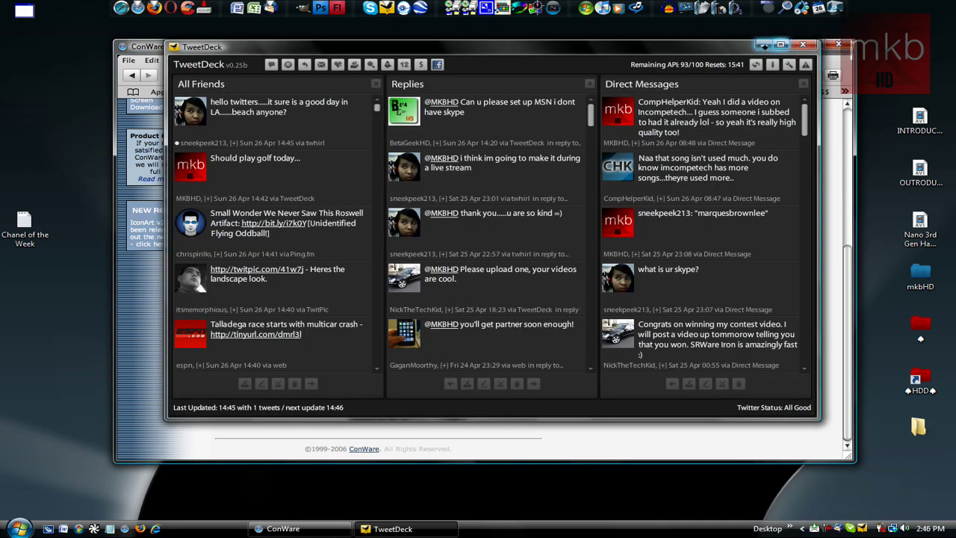
Close TweetDeck and Safari, launch IconArt, and dismiss the Mailing List notice
click(803, 45)
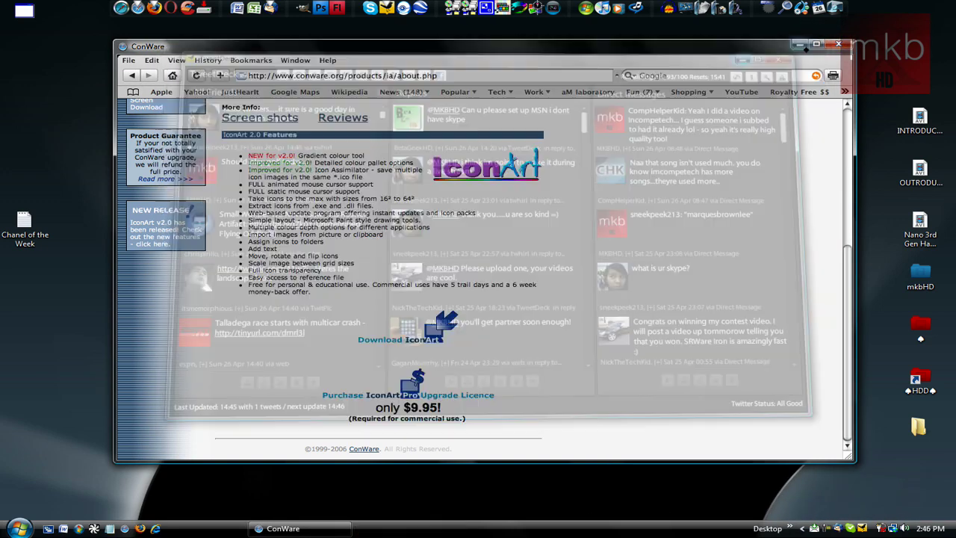
click(838, 45)
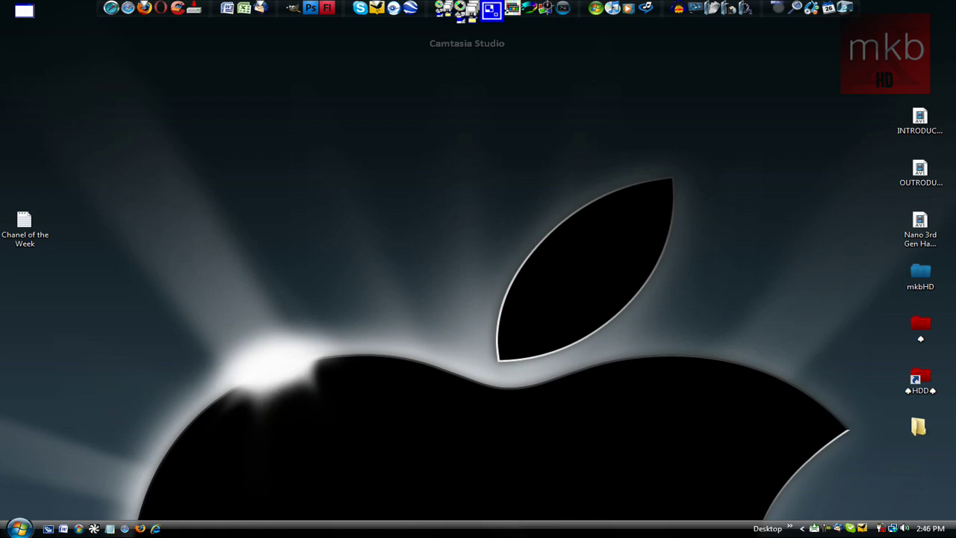
click(516, 13)
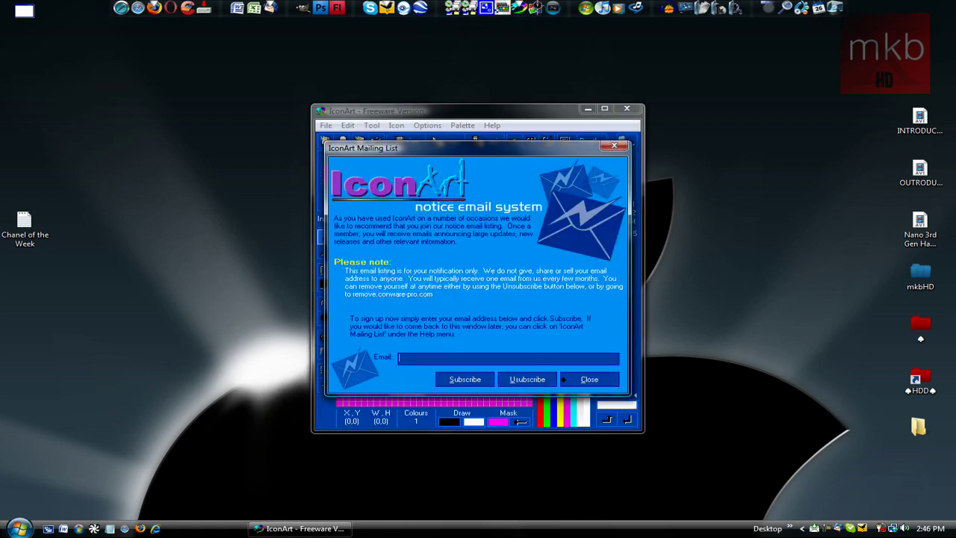
click(589, 379)
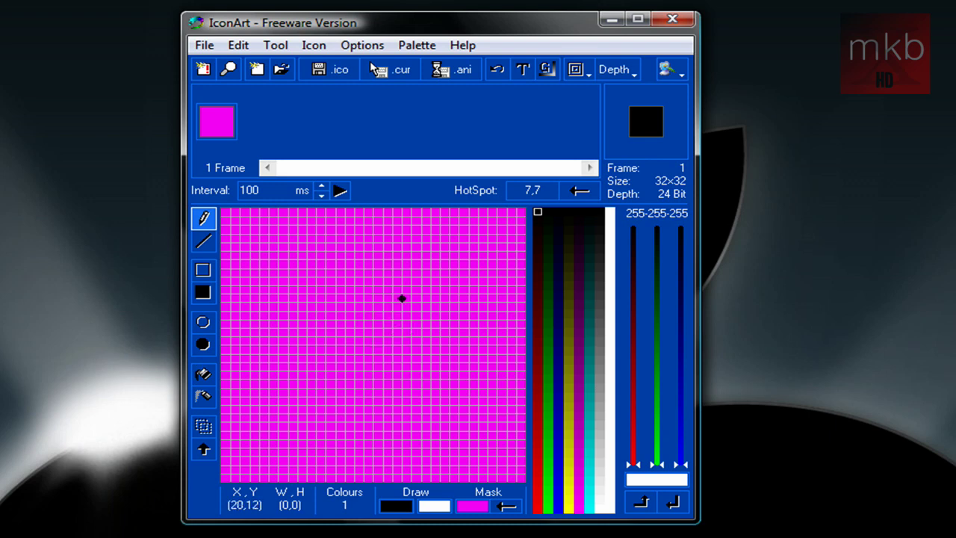
Pencil-draw a ball outline with crossing seams and a filled black pointer tip at top-left
mouse_move(394, 290)
mouse_down()
mouse_move(310, 359)
mouse_move(438, 411)
mouse_move(446, 322)
mouse_move(403, 290)
mouse_move(396, 412)
mouse_up()
drag(312, 350, 455, 352)
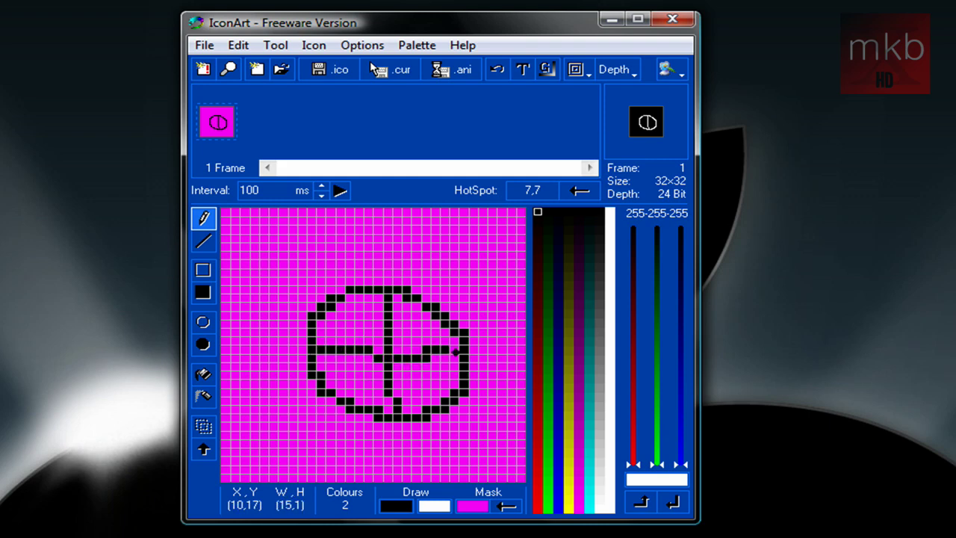
mouse_move(334, 290)
mouse_down()
mouse_move(277, 279)
mouse_move(320, 306)
mouse_up()
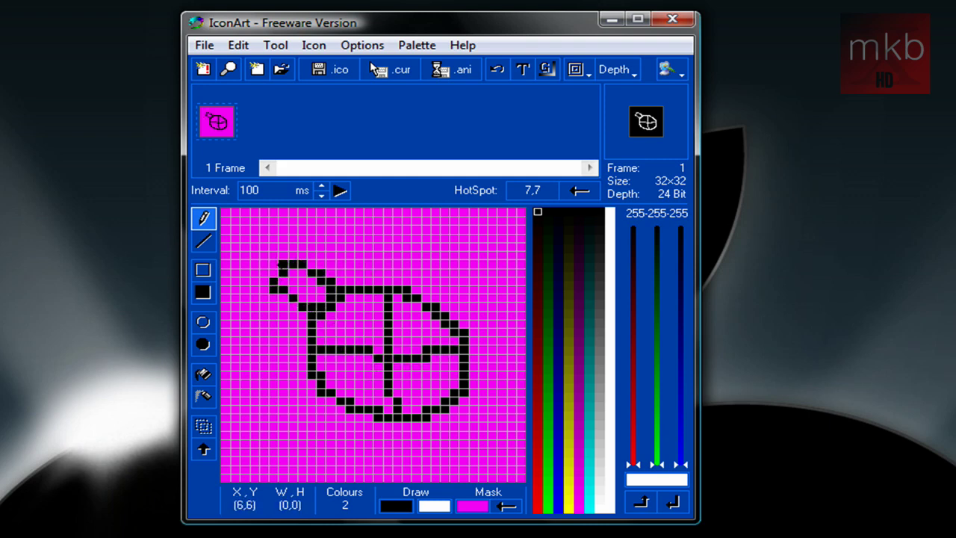
drag(279, 263, 321, 299)
drag(279, 269, 263, 252)
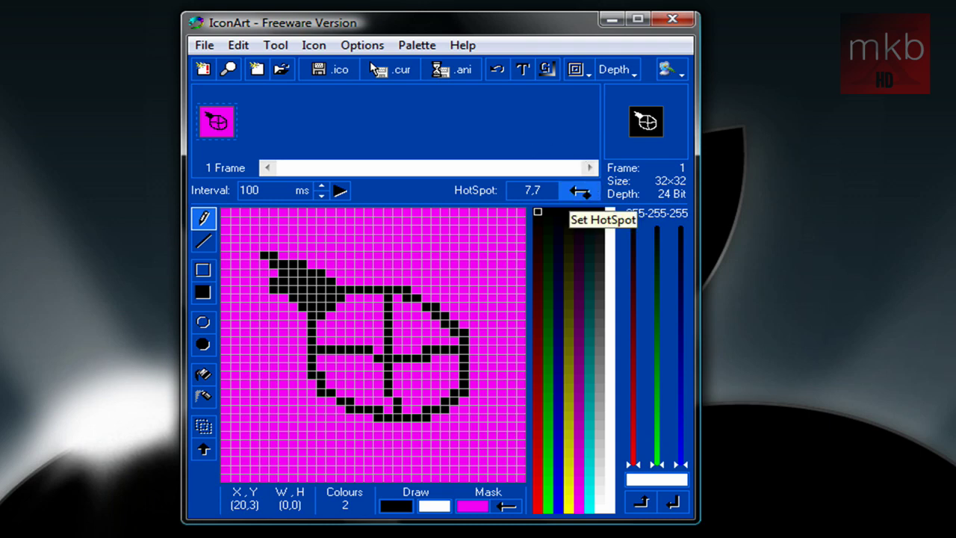
Set the cursor hotspot to 5,5 on the pointer tip and open the File menu
click(581, 192)
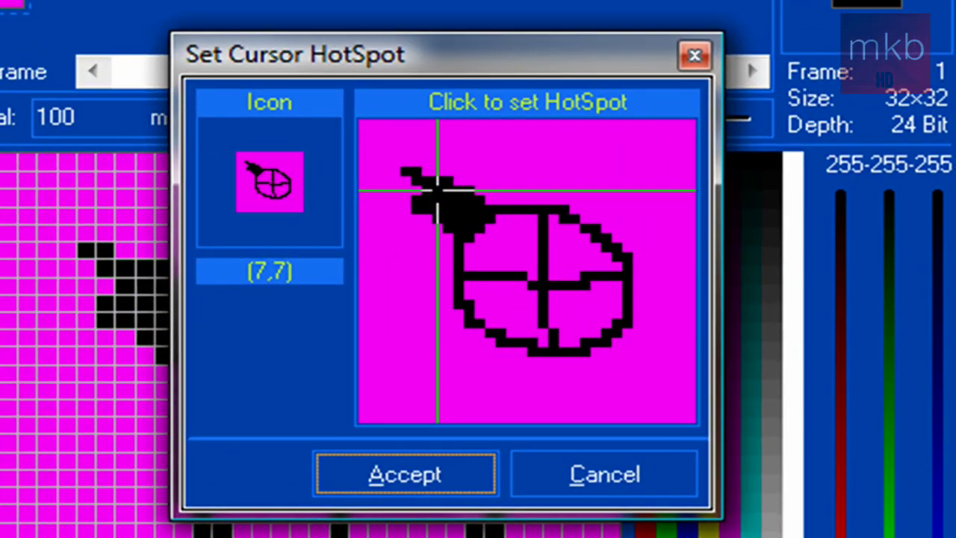
click(447, 199)
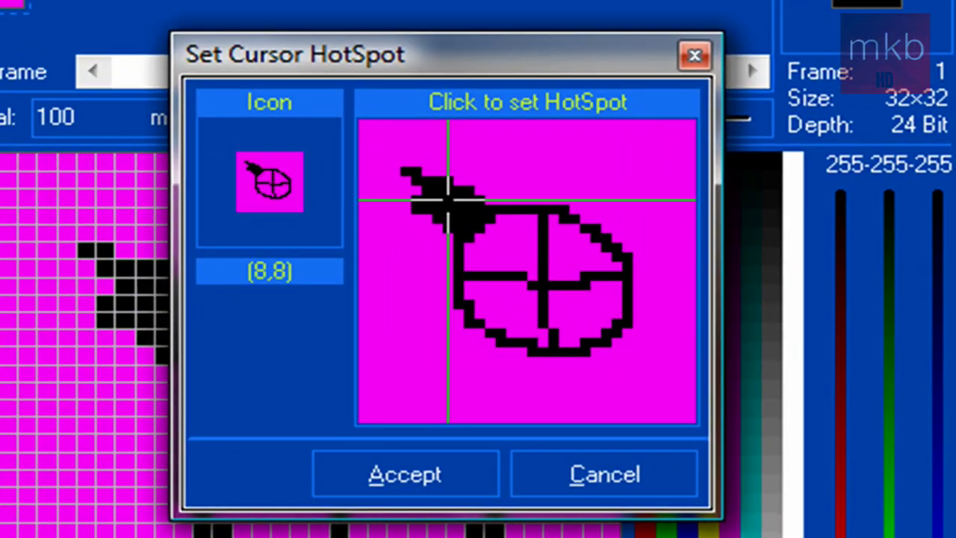
mouse_move(448, 200)
mouse_down()
mouse_move(543, 285)
mouse_move(415, 172)
mouse_up()
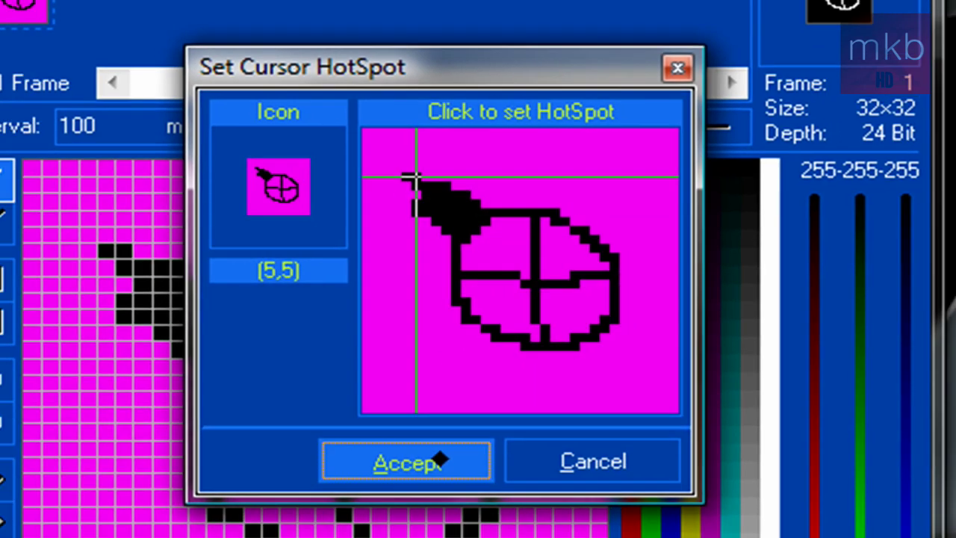
click(448, 475)
click(200, 46)
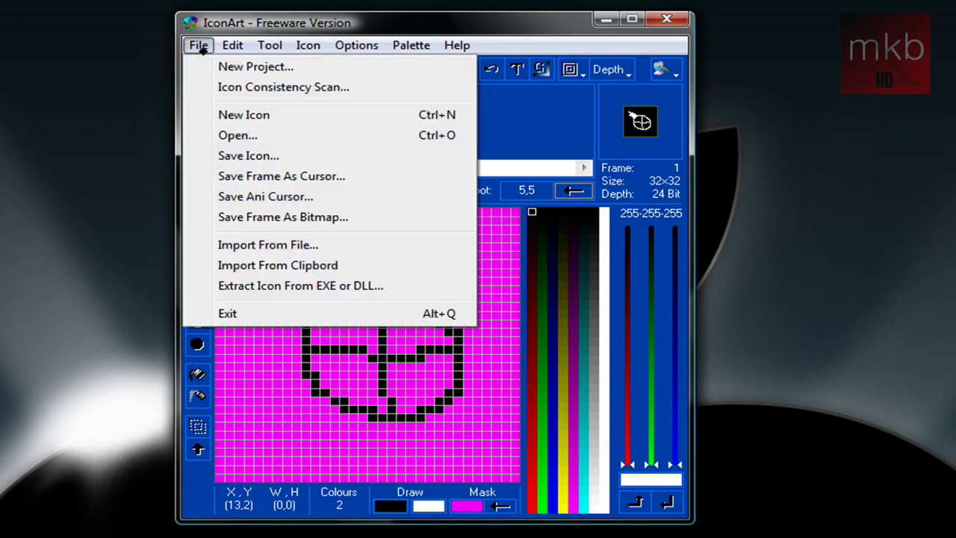
Save the frame as a cursor file named 'BASKETBALL CURSOR' on the Desktop
click(372, 178)
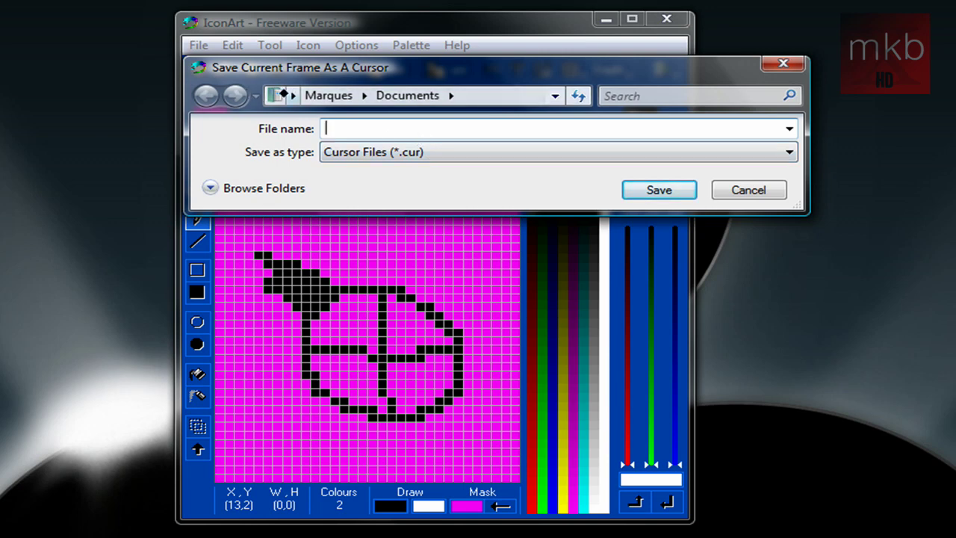
click(292, 96)
click(312, 117)
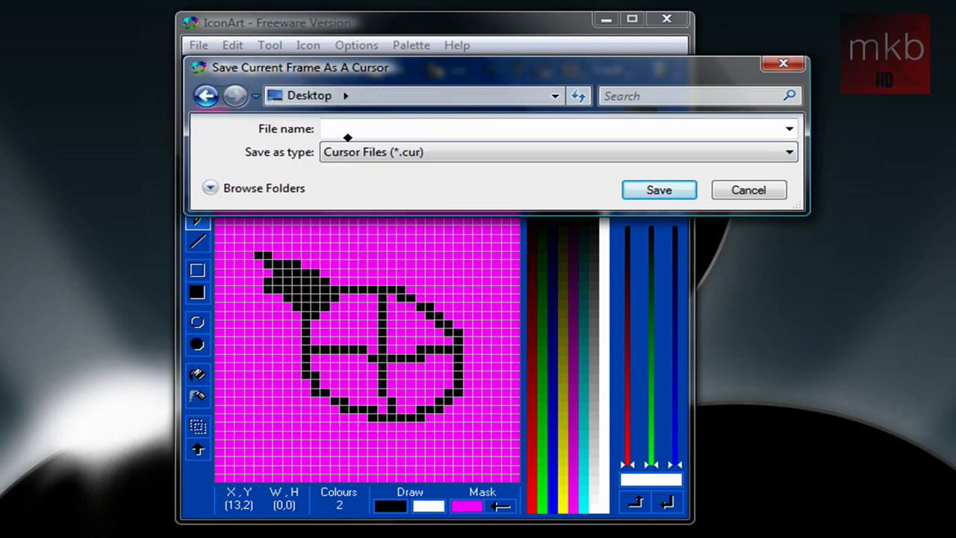
click(396, 130)
text(BA)
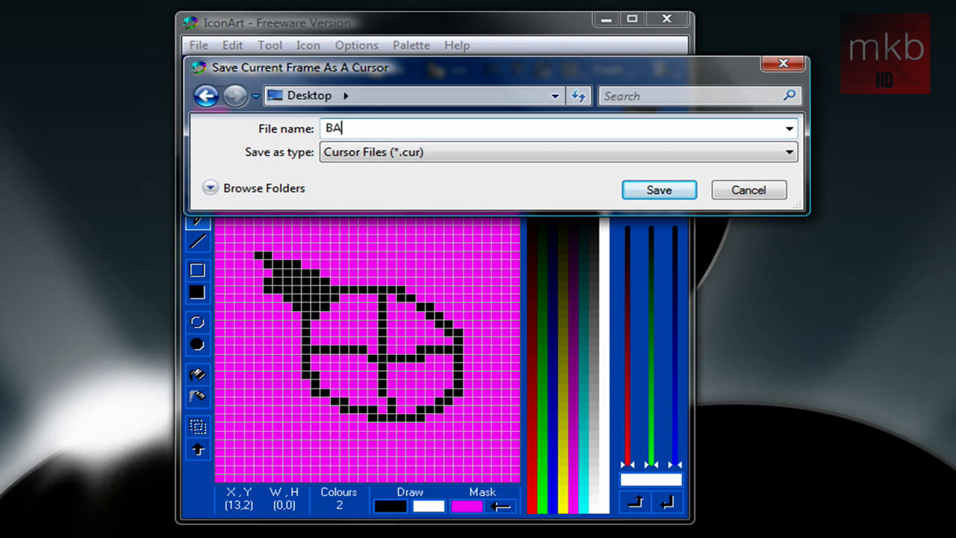
text(SKETBALL)
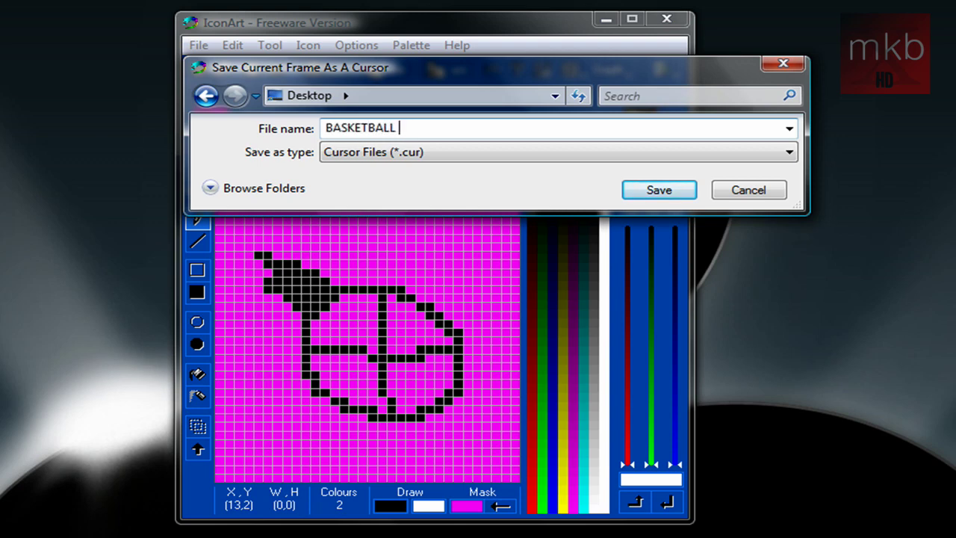
text(CURSOR)
key(Return)
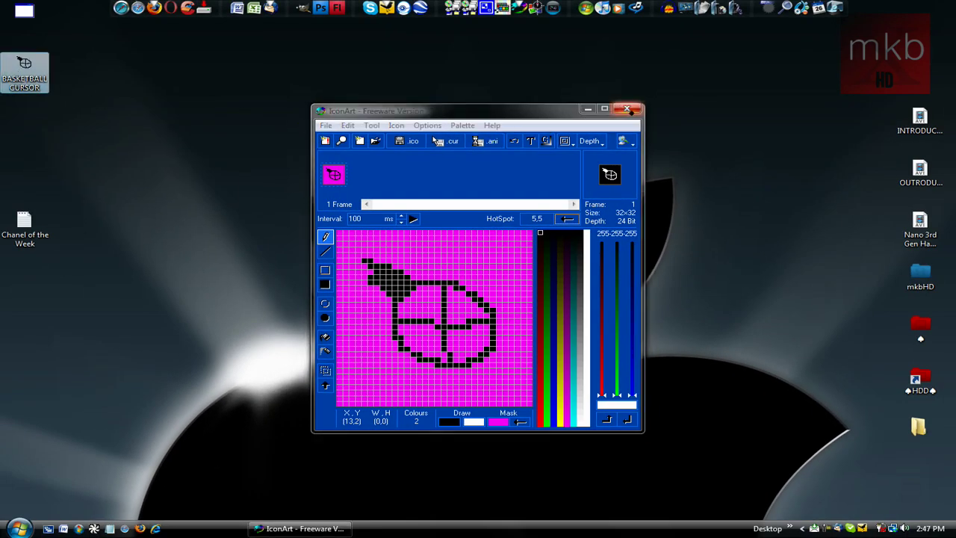
Close IconArt and its crash message, then open Mouse Properties from the Control Panel
click(627, 109)
click(605, 352)
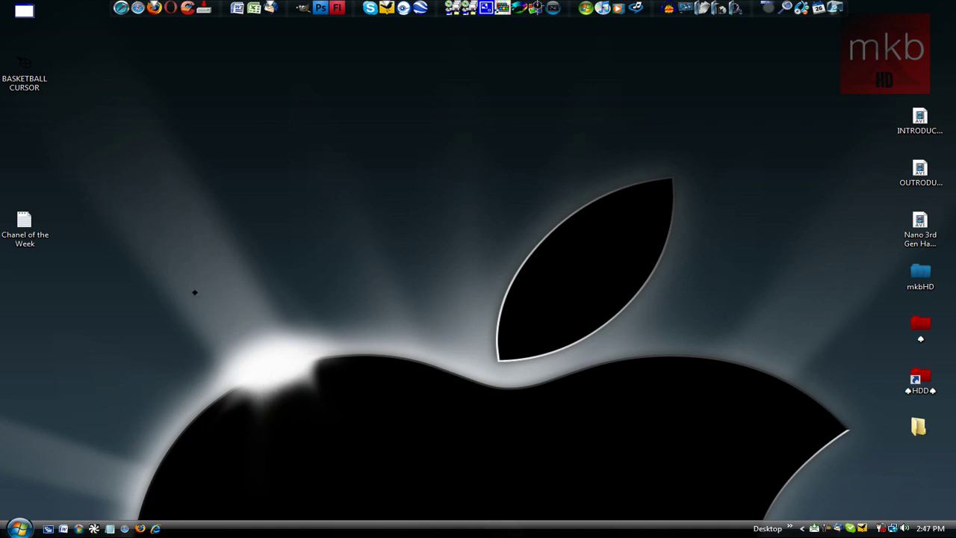
click(19, 528)
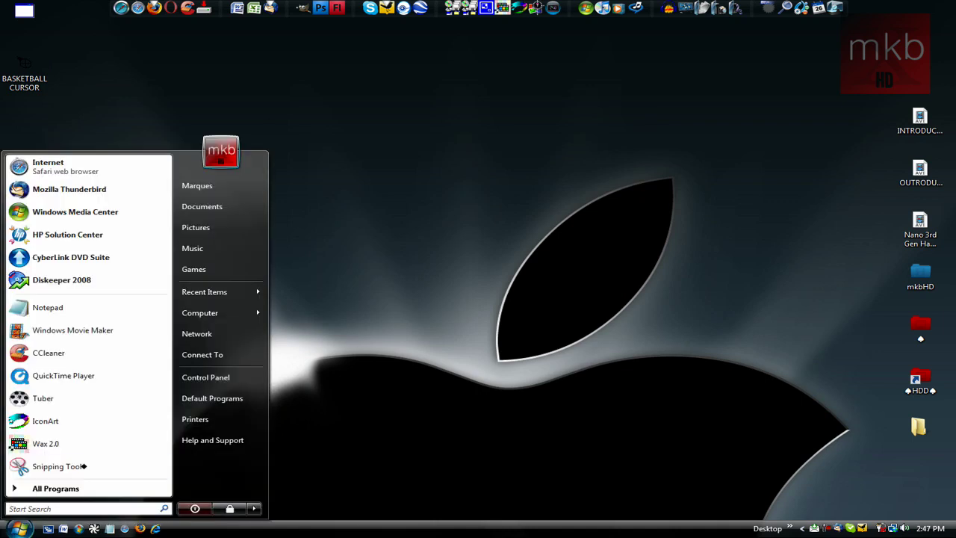
click(220, 377)
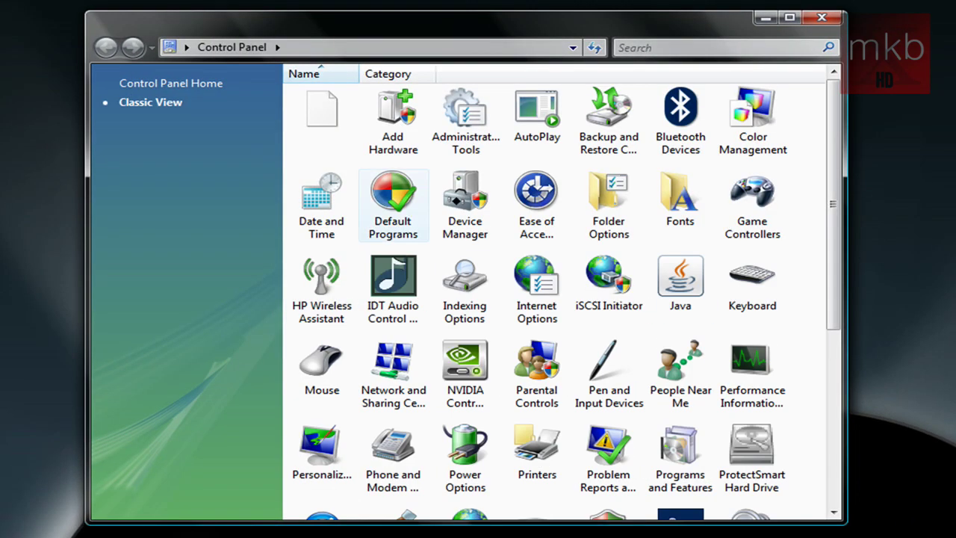
double_click(322, 382)
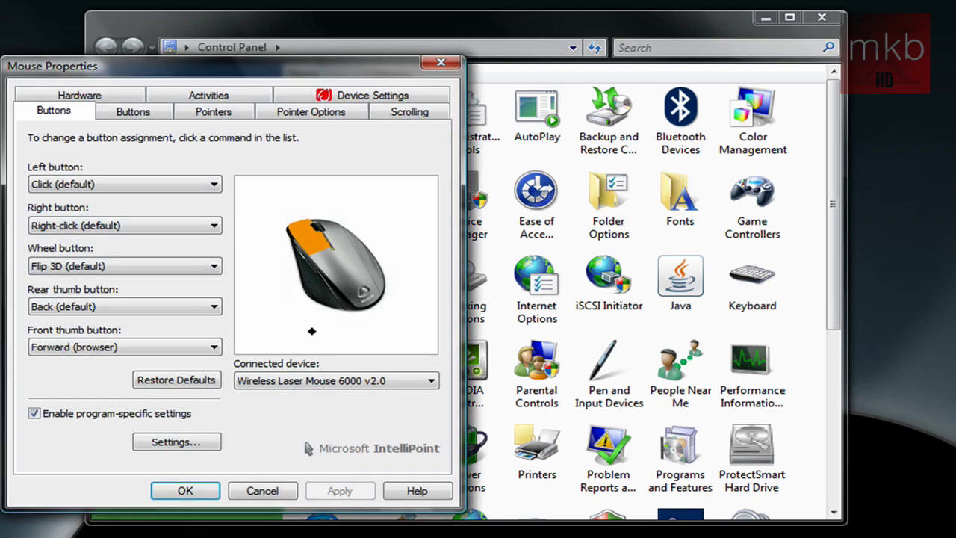
key(super)
text(mouse)
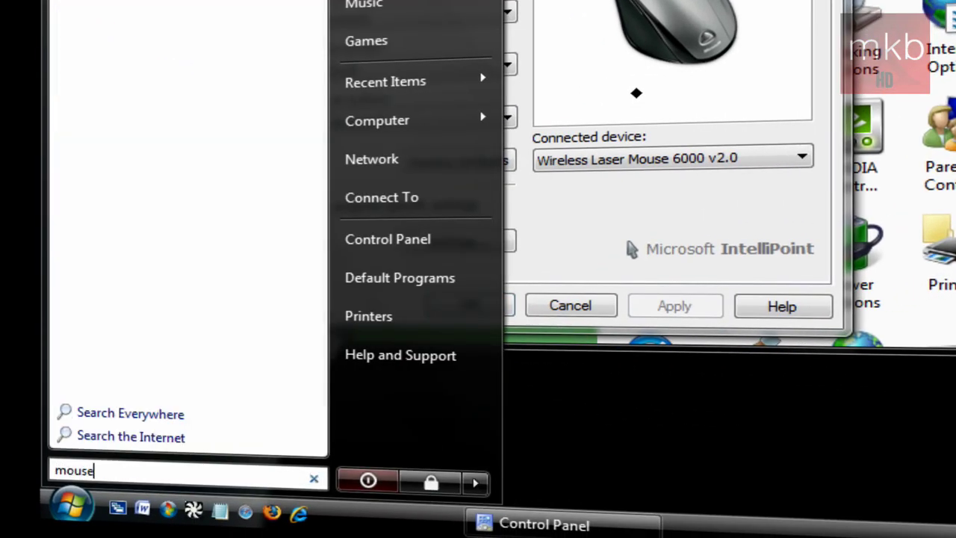
key(Escape)
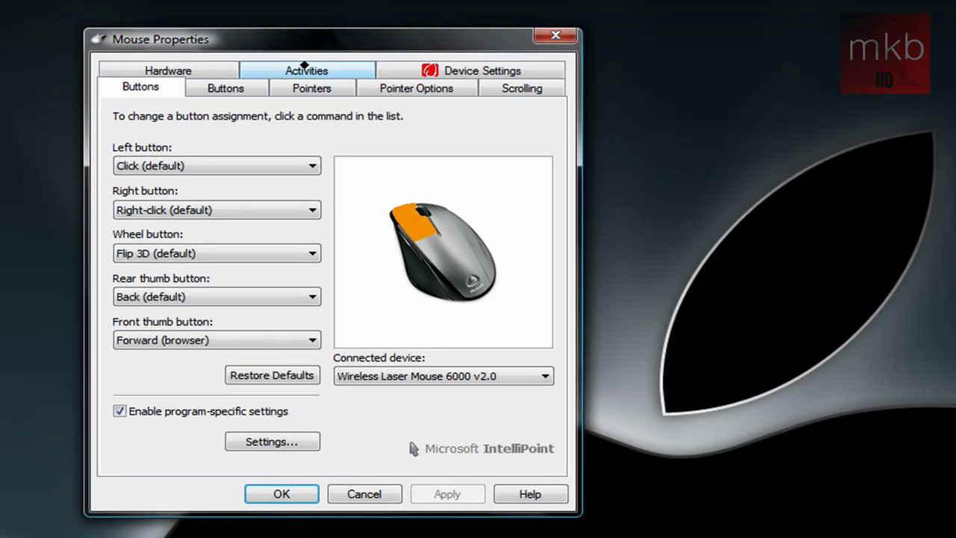
On the Pointers tab, browse the Desktop and assign BASKETBALL CURSOR to Normal Select
click(312, 91)
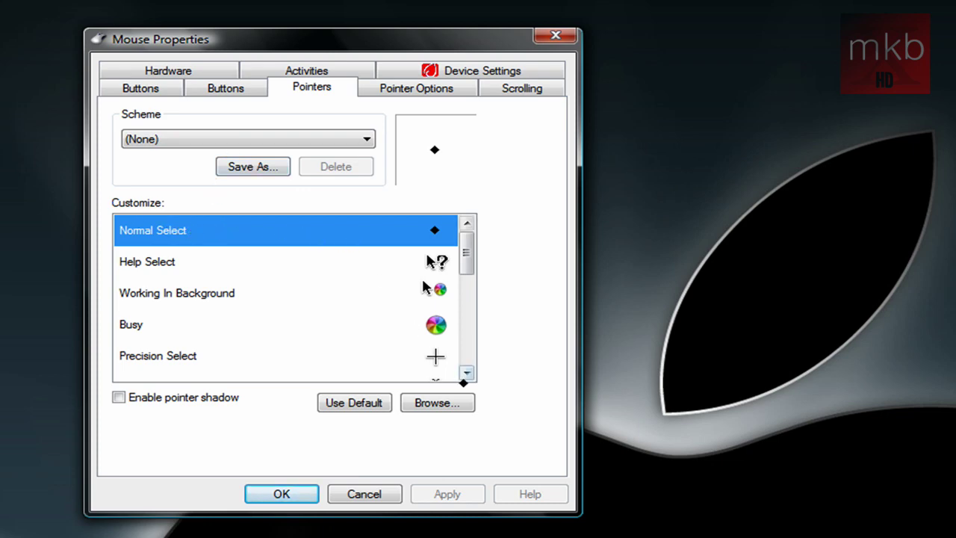
click(438, 404)
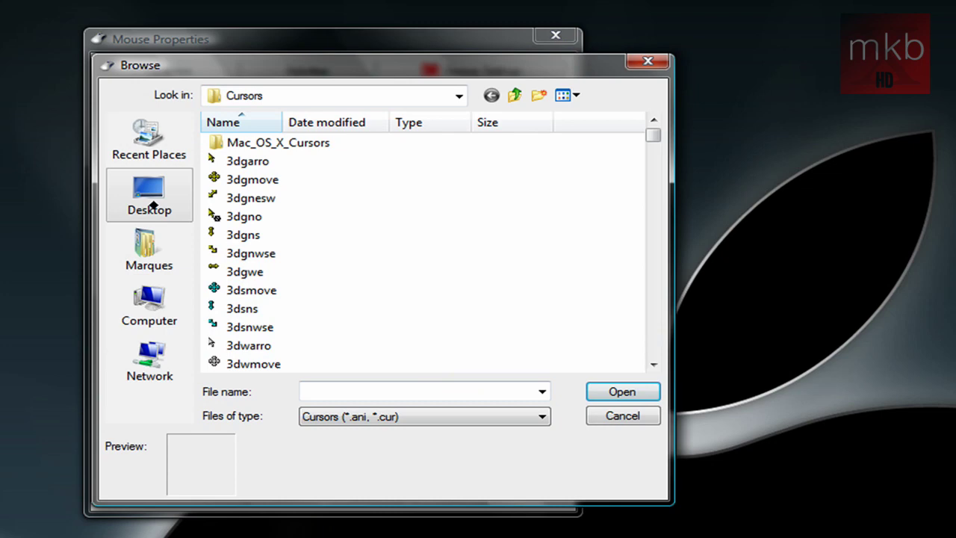
click(145, 205)
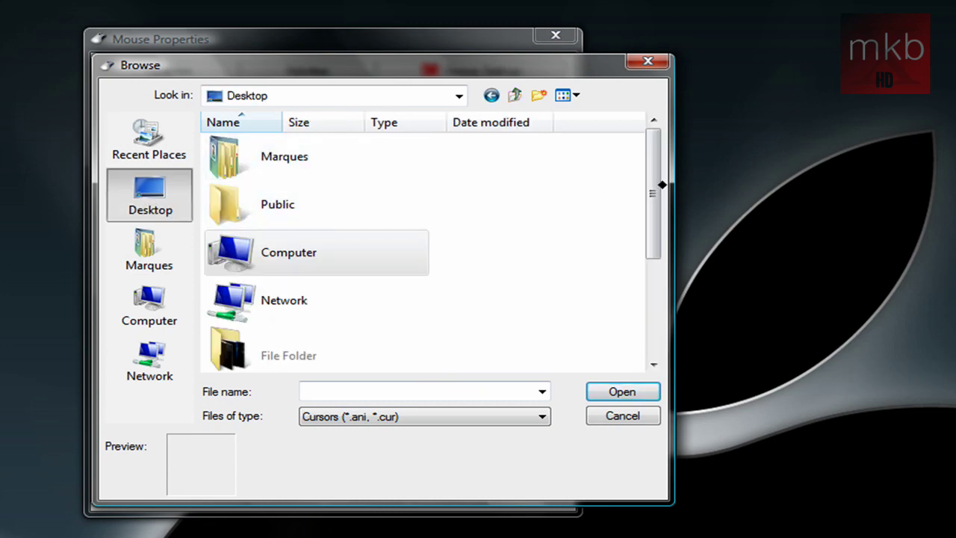
drag(655, 185, 647, 303)
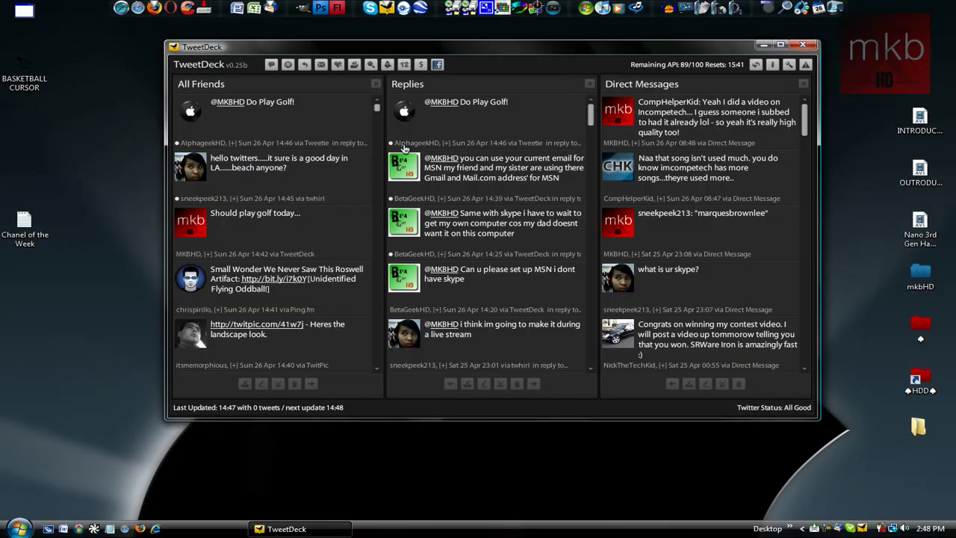
Close the TweetDeck window to reveal the bare desktop
click(763, 44)
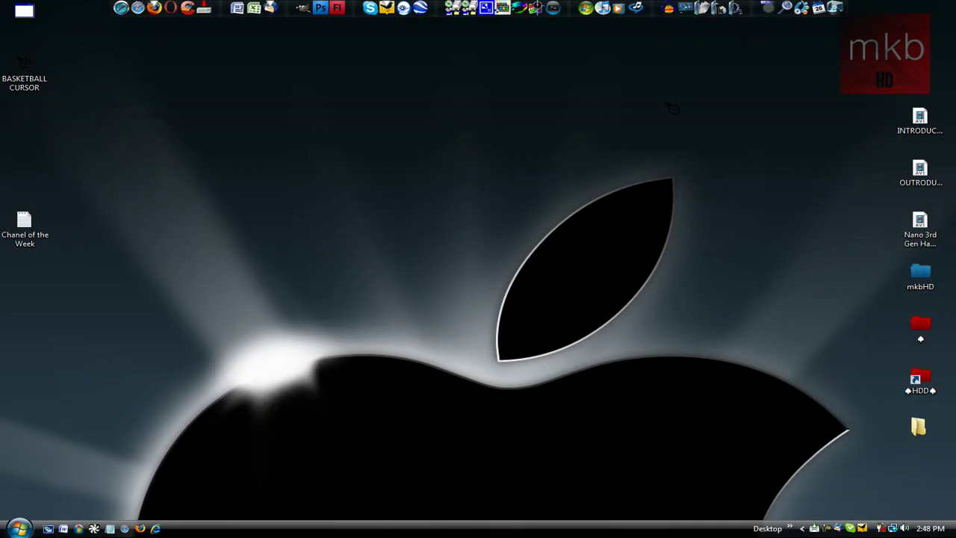